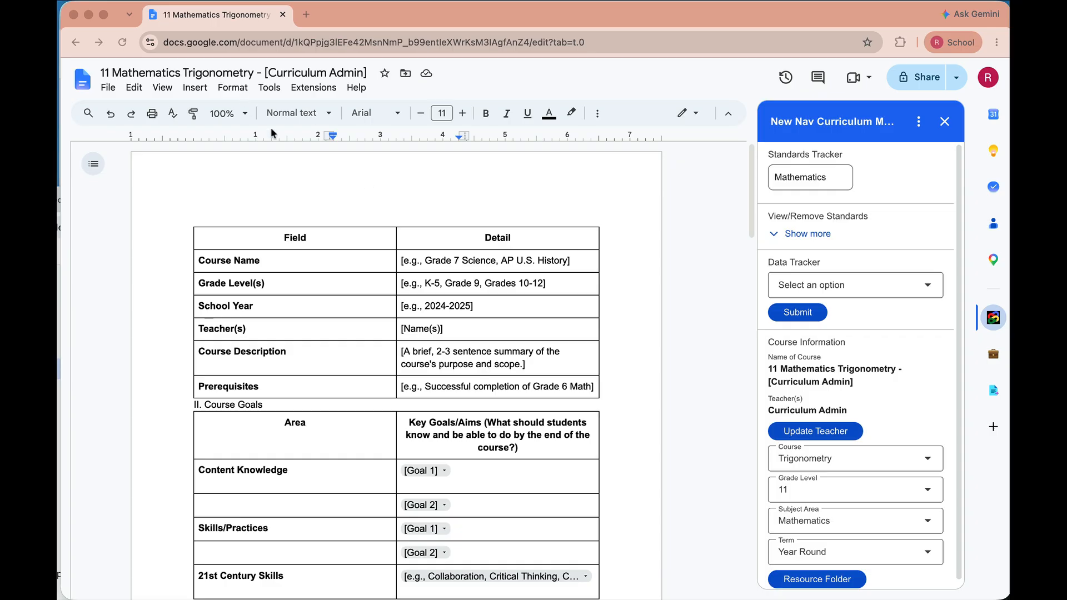
Open the Apps data set from the Data Tracker for management.
click(929, 288)
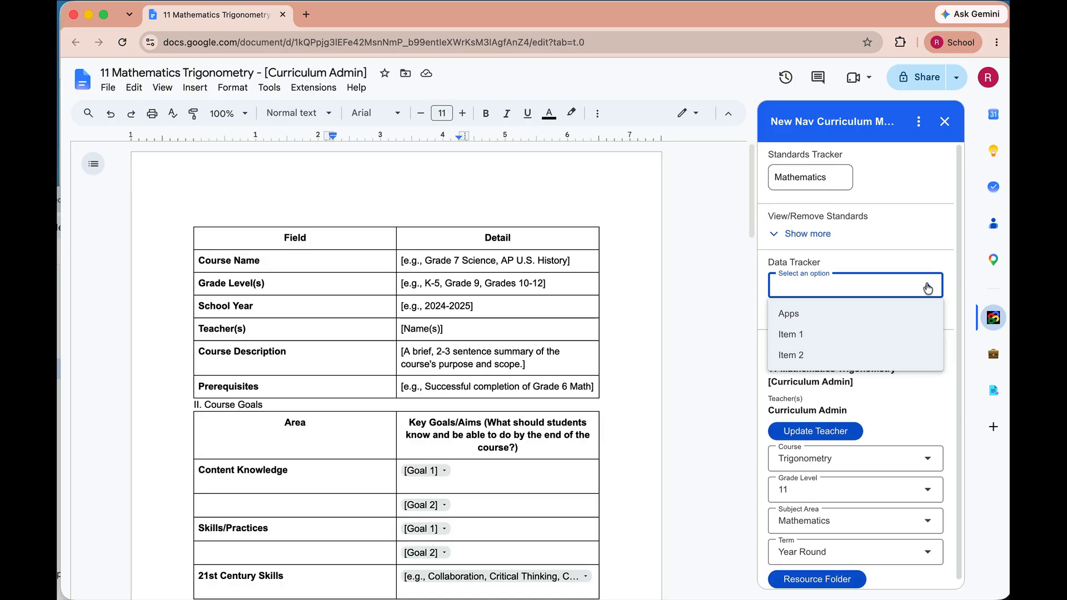
click(810, 314)
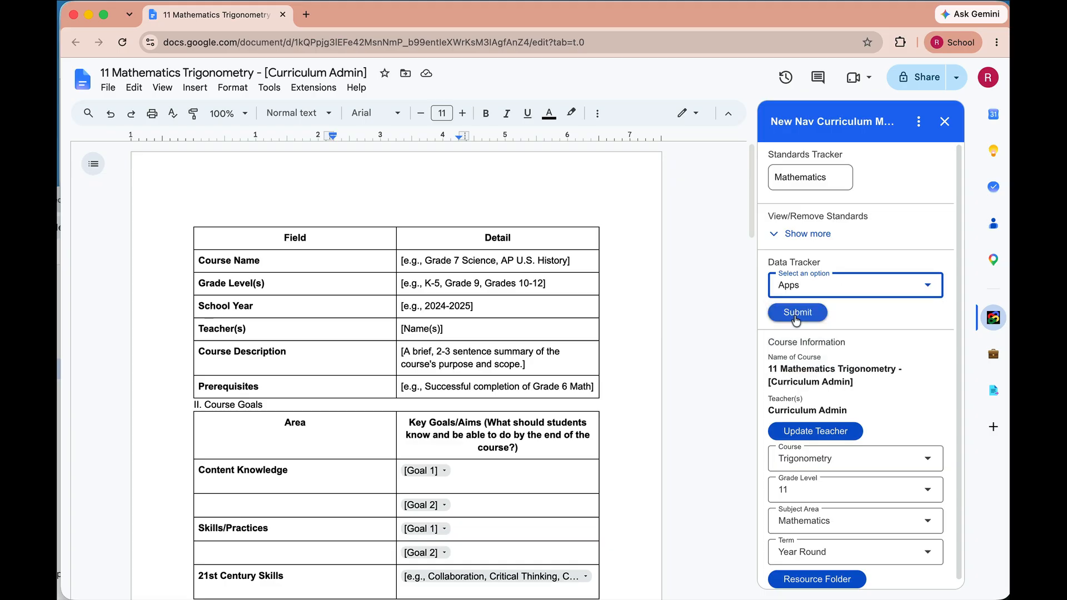
click(809, 315)
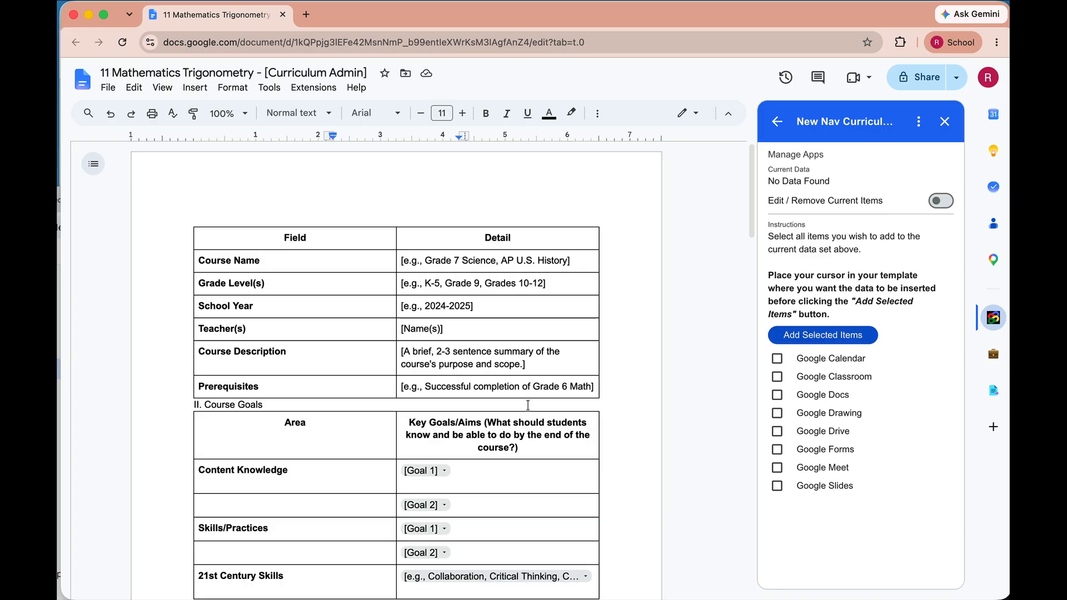
Insert Google Docs, Google Forms and Google Slides from the Apps list into the empty cell beside Technology in the resources table.
scroll(528, 405, down, 10)
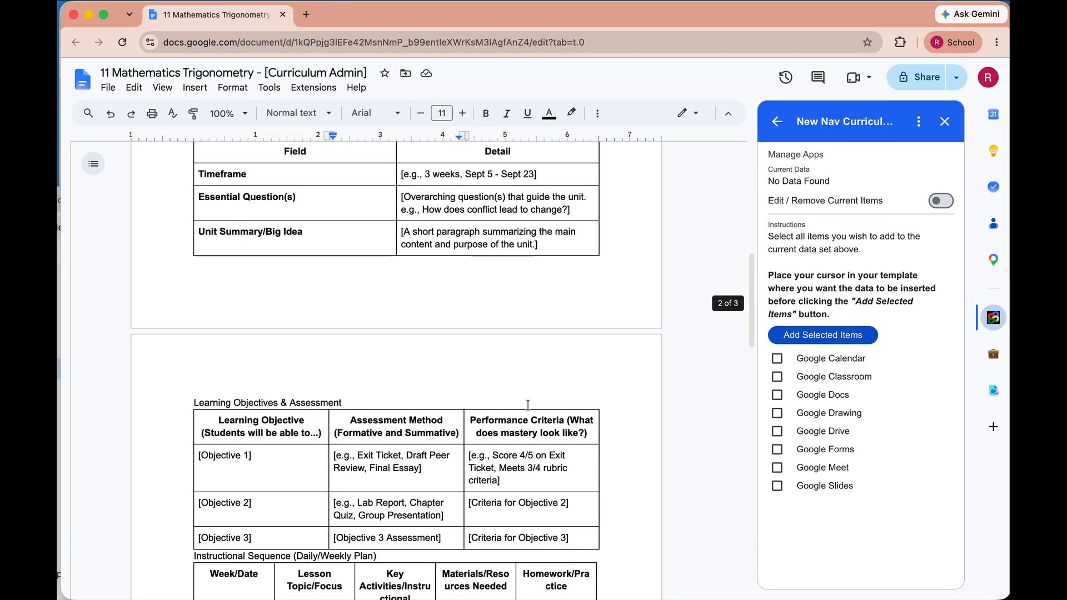
scroll(527, 405, down, 8)
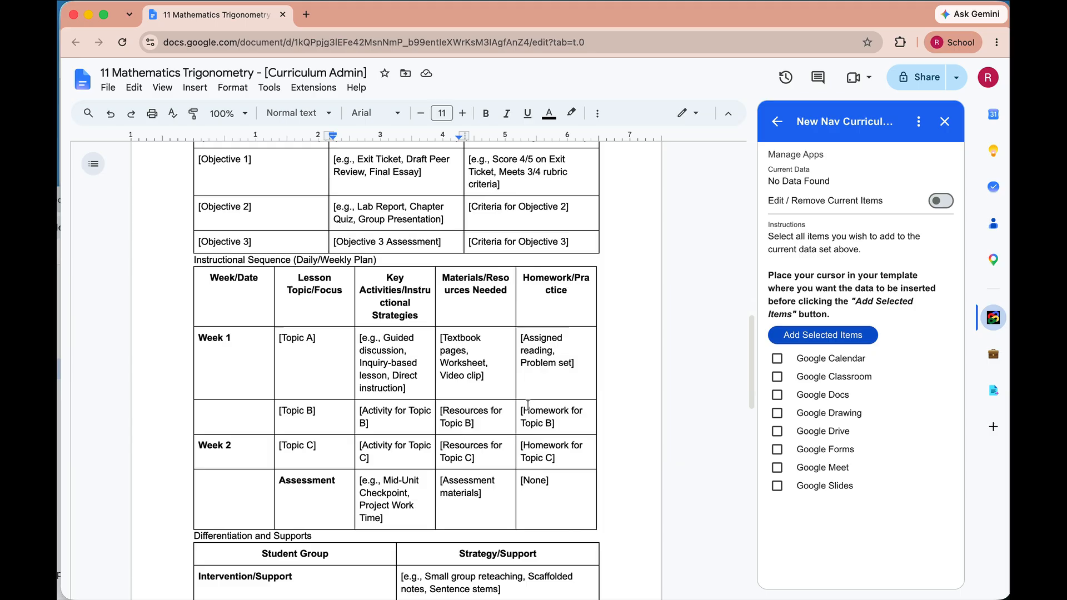
scroll(528, 405, down, 10)
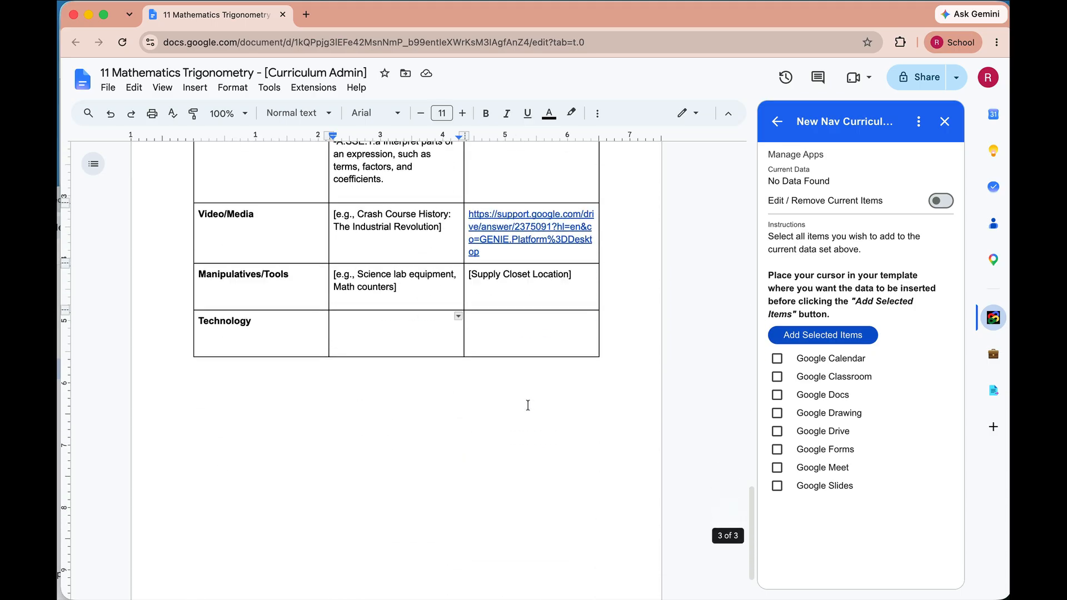
click(390, 332)
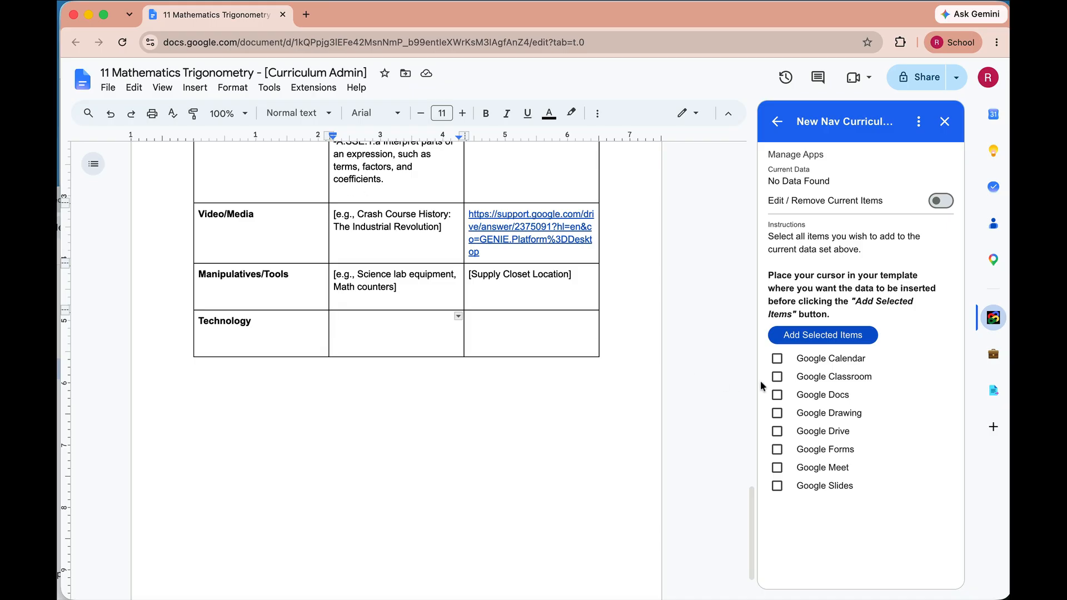
click(777, 394)
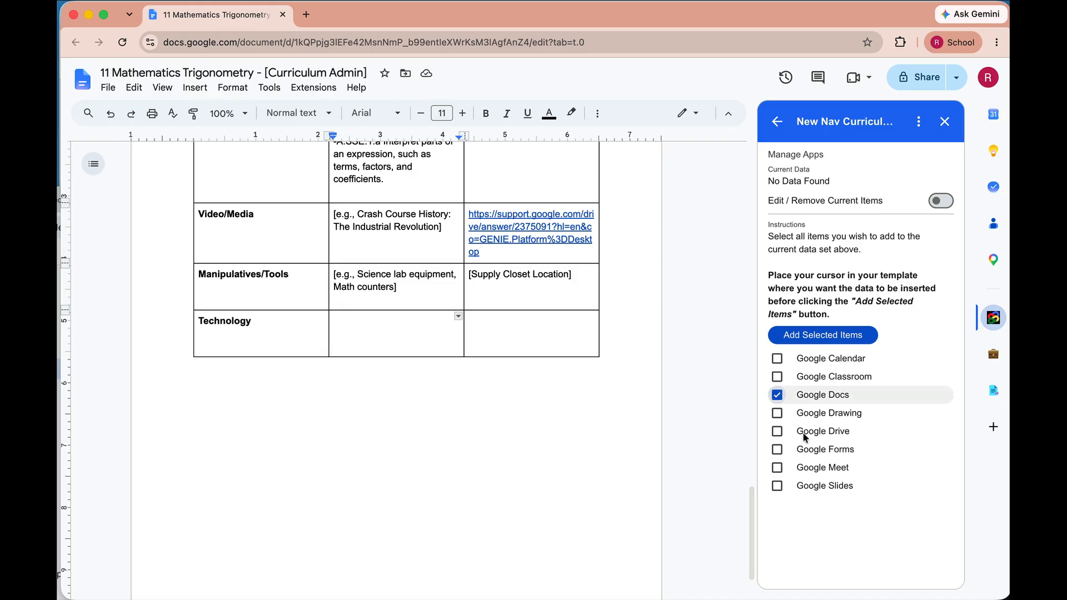
click(778, 486)
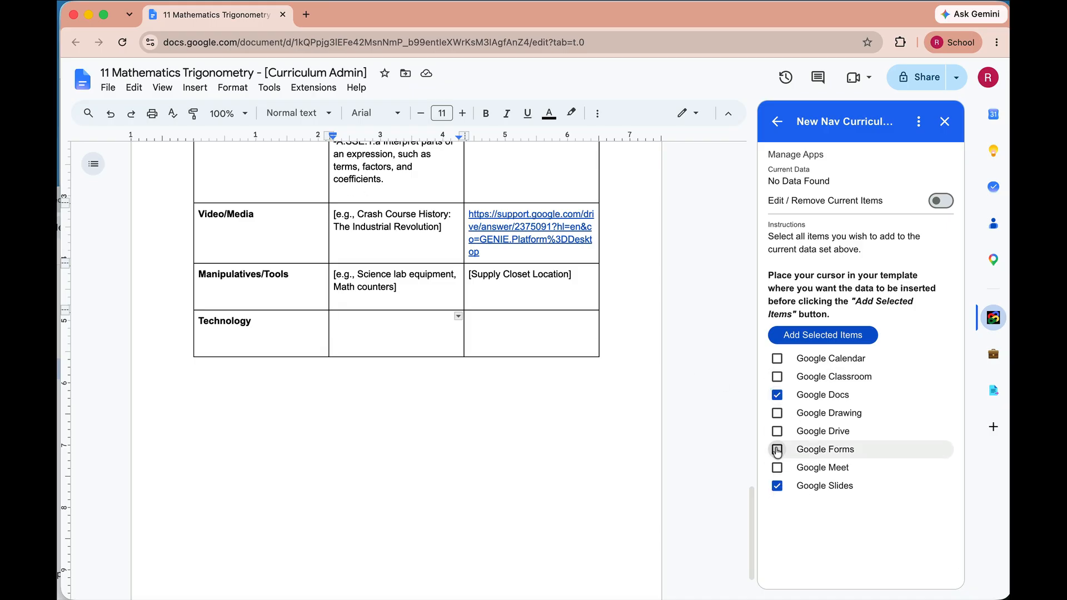
click(777, 450)
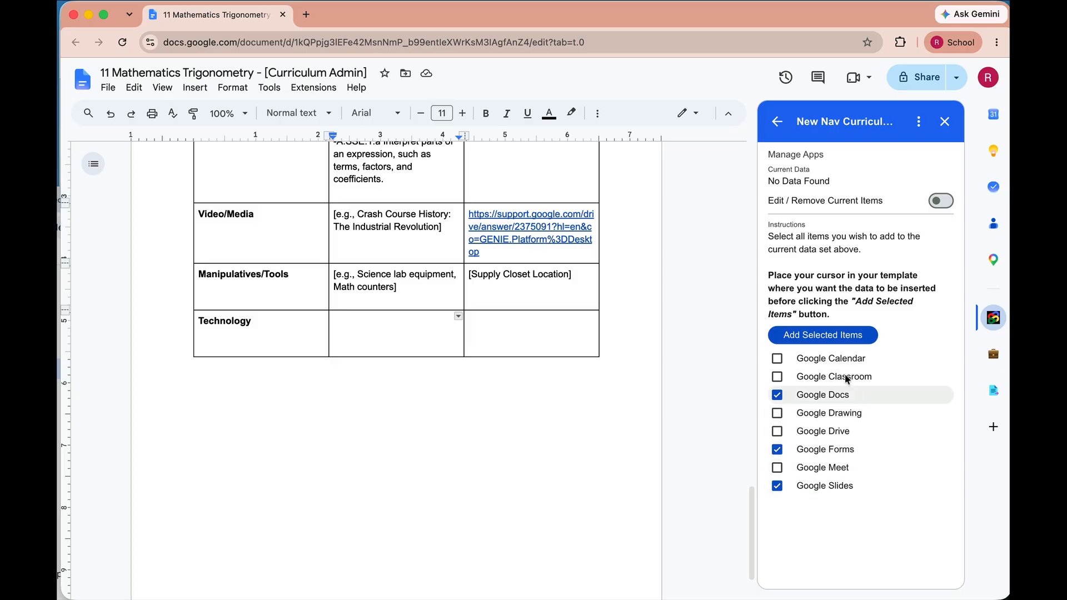
click(822, 337)
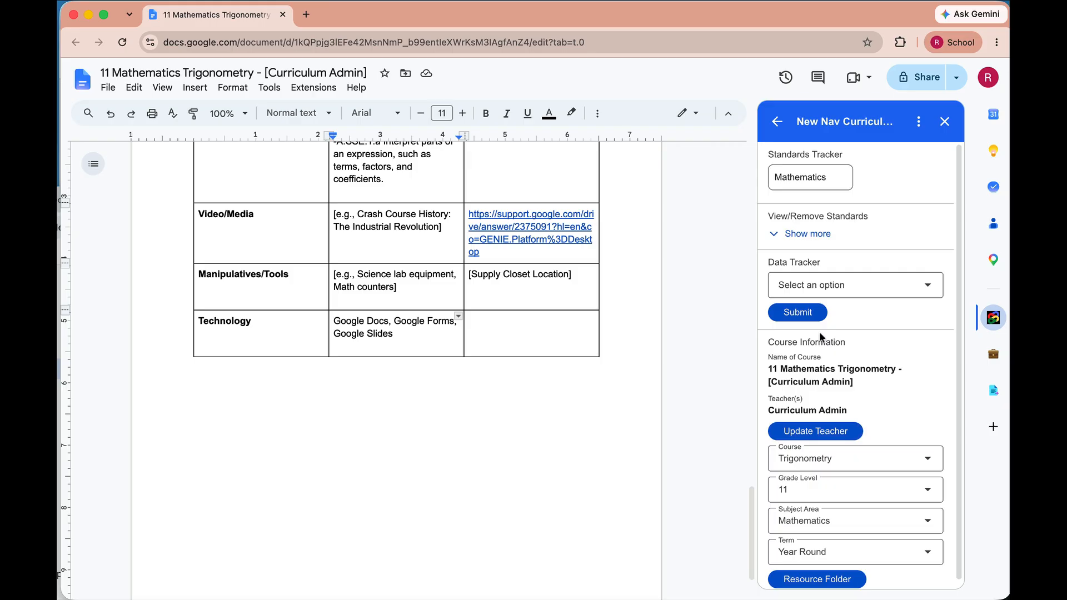
Reopen the Apps data set and add Google Docs and Google Meet on a new line in the same Technology cell.
click(926, 284)
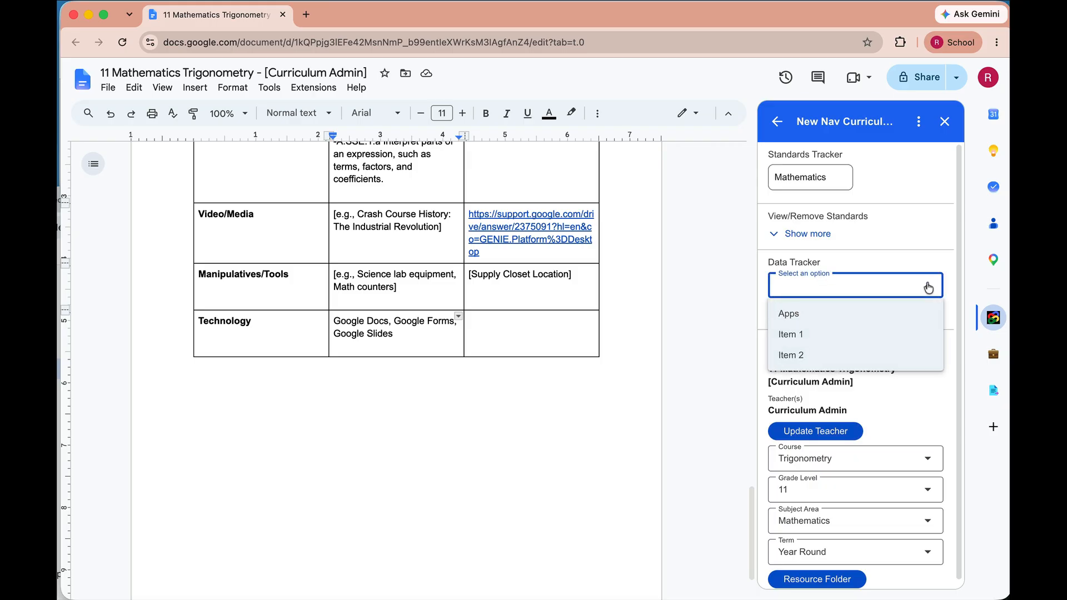
click(818, 315)
click(795, 313)
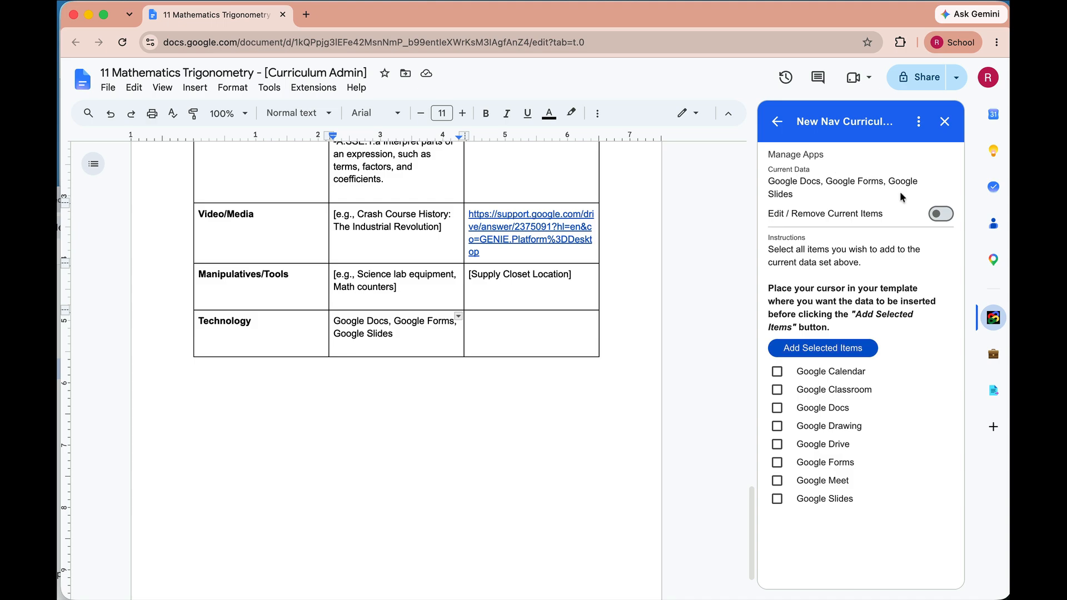
click(408, 337)
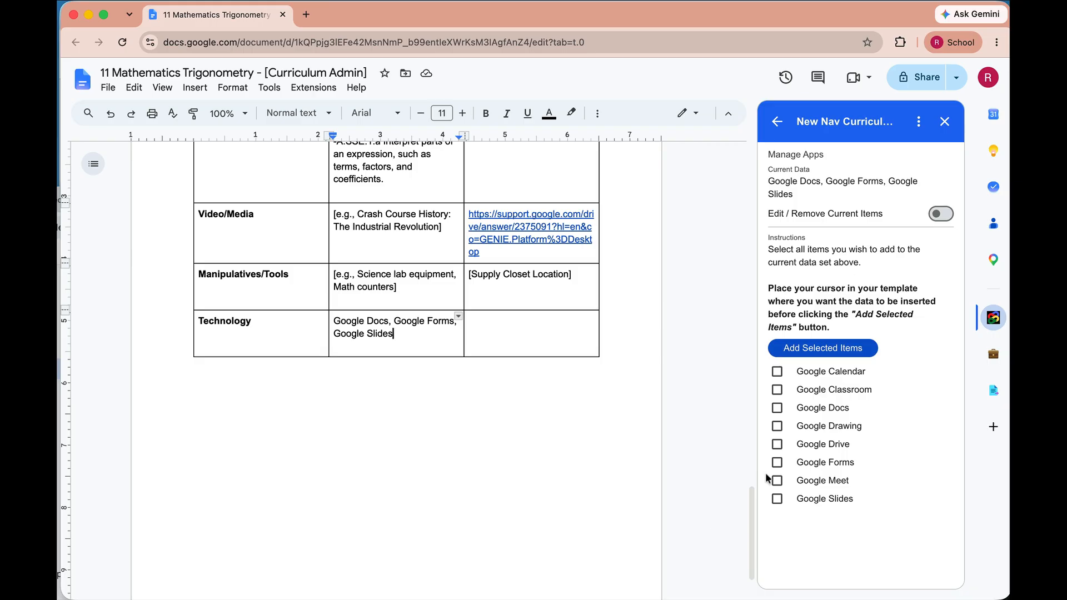
click(777, 409)
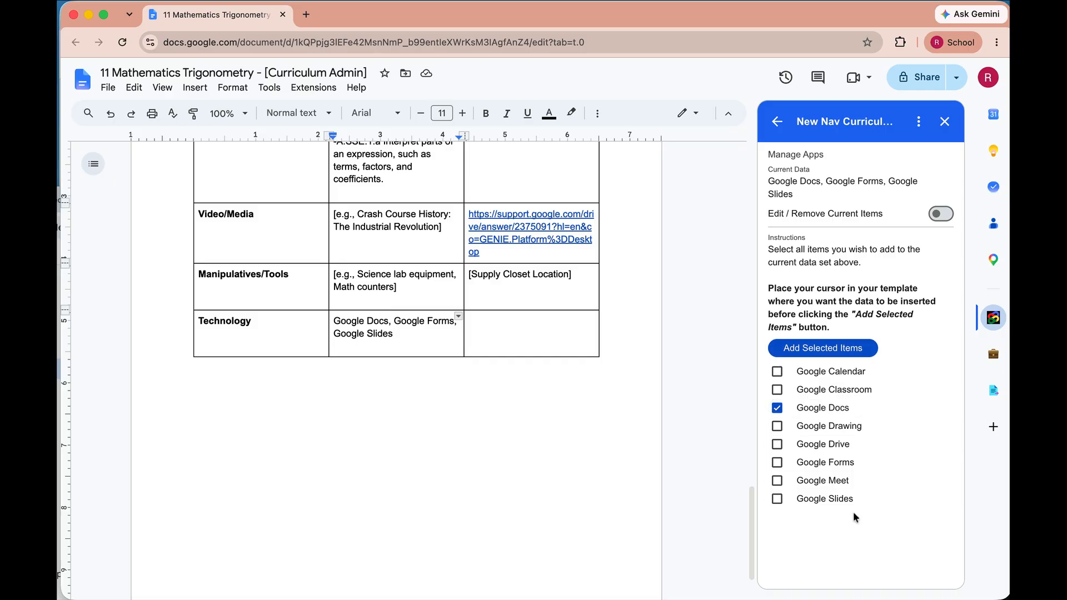
click(778, 481)
click(426, 338)
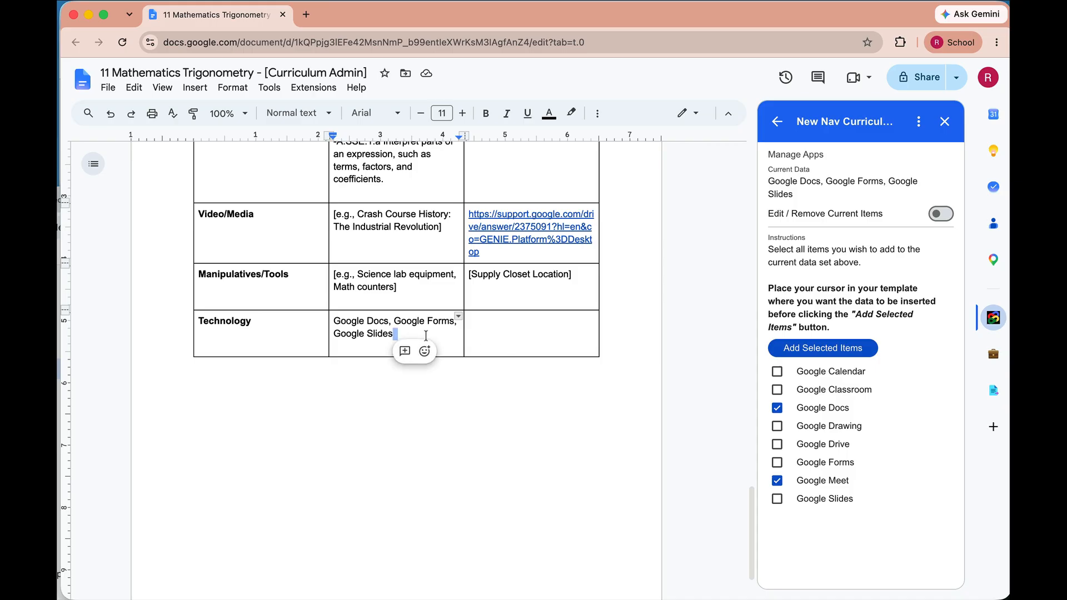
key(Return)
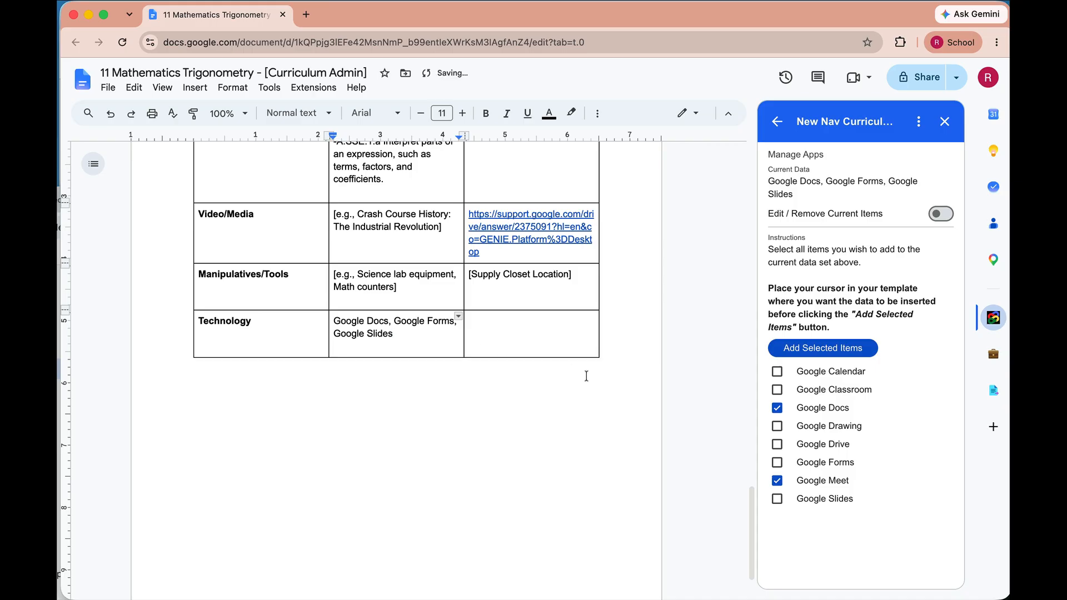
click(834, 347)
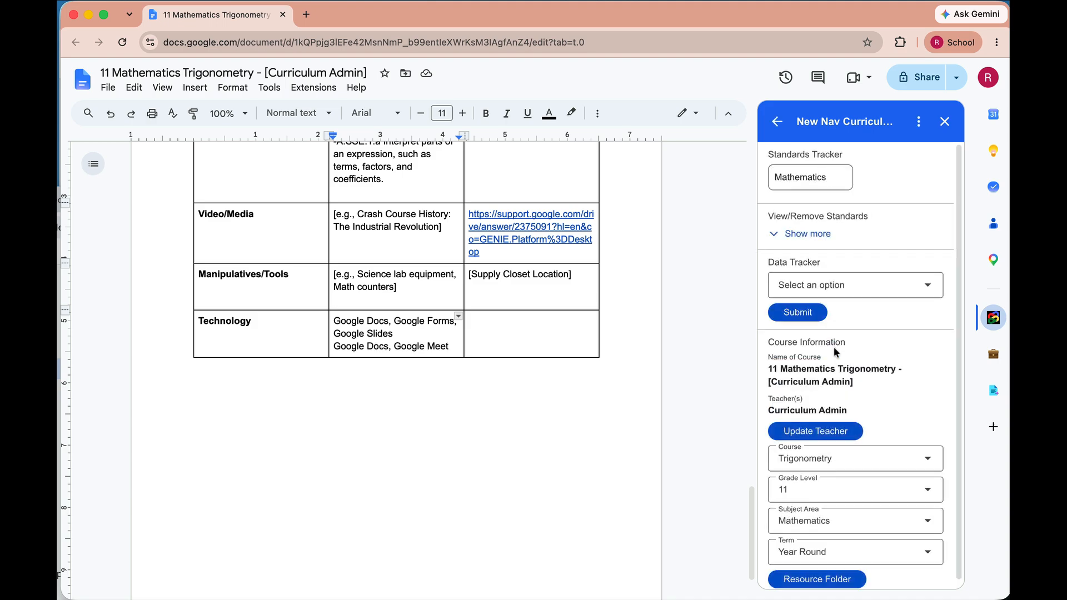
Remove the second Google Docs entry from the Apps data set's current items, and reopen the data set to check it.
click(927, 287)
click(807, 316)
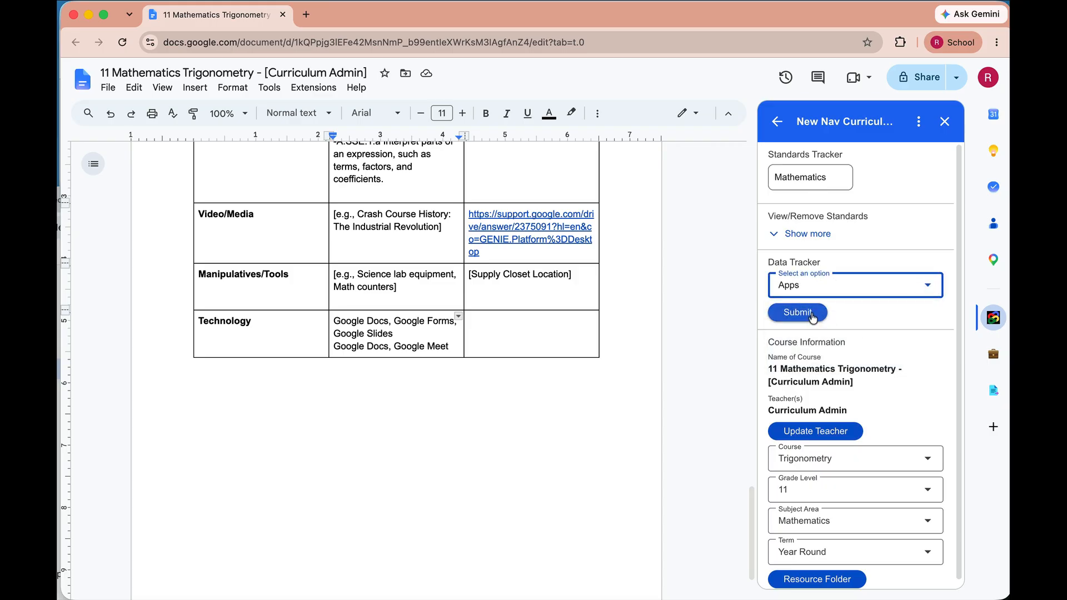
click(806, 316)
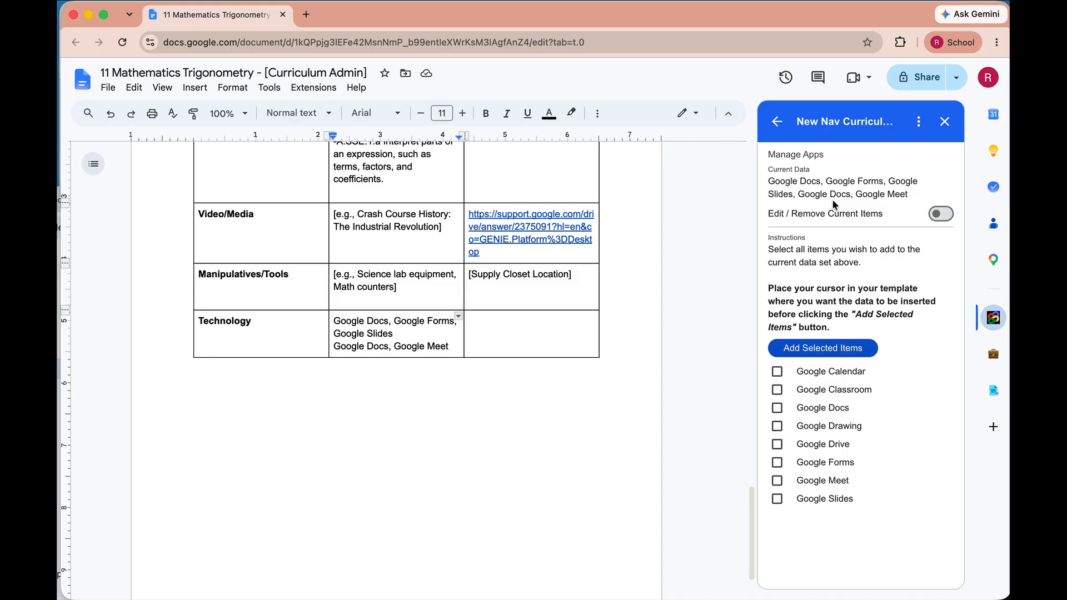
click(942, 215)
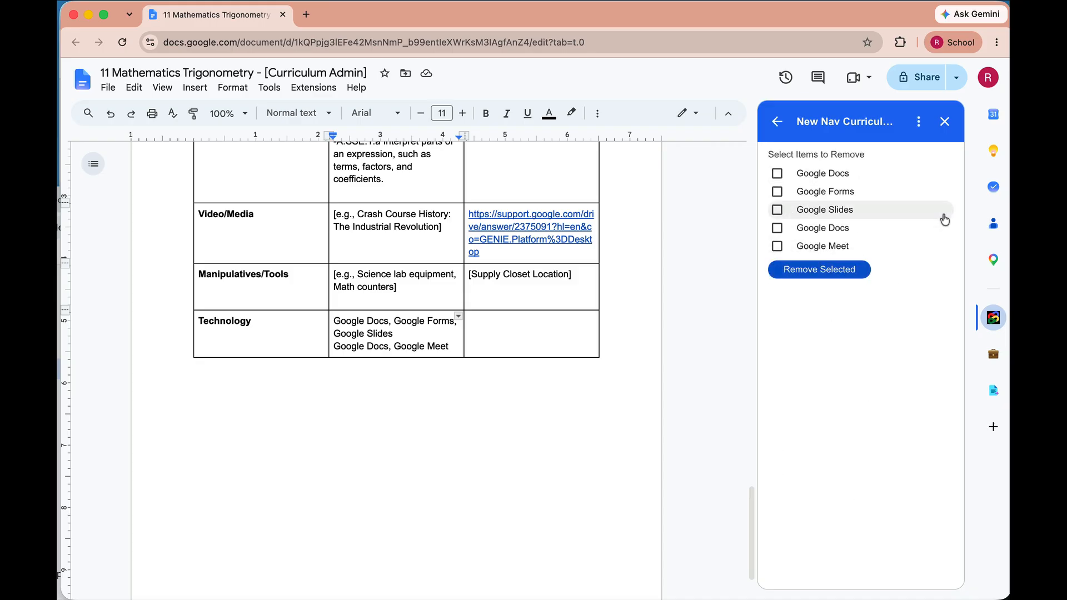
click(777, 228)
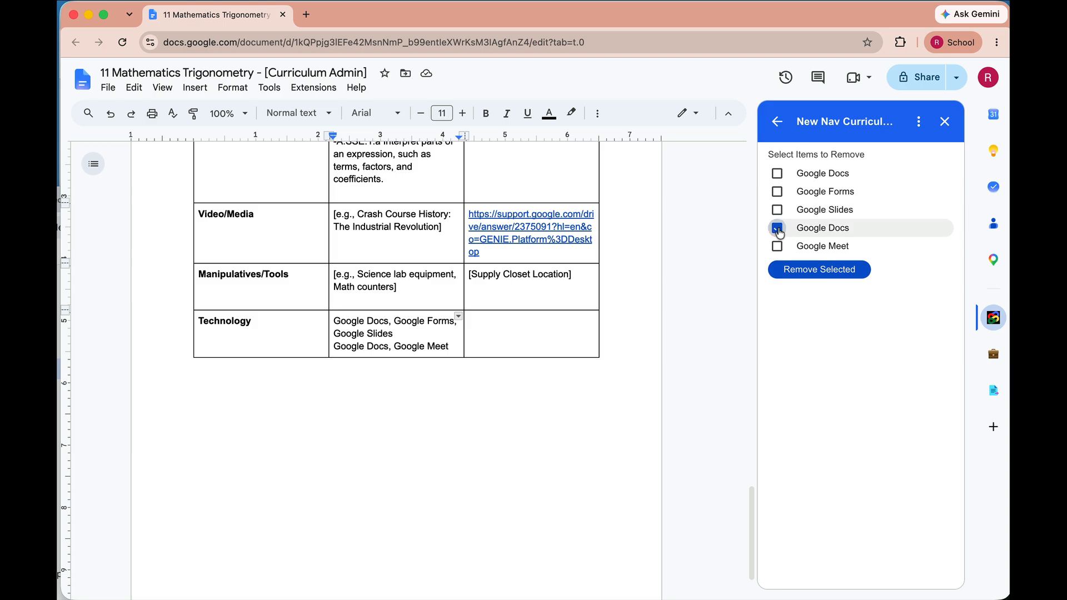
click(824, 267)
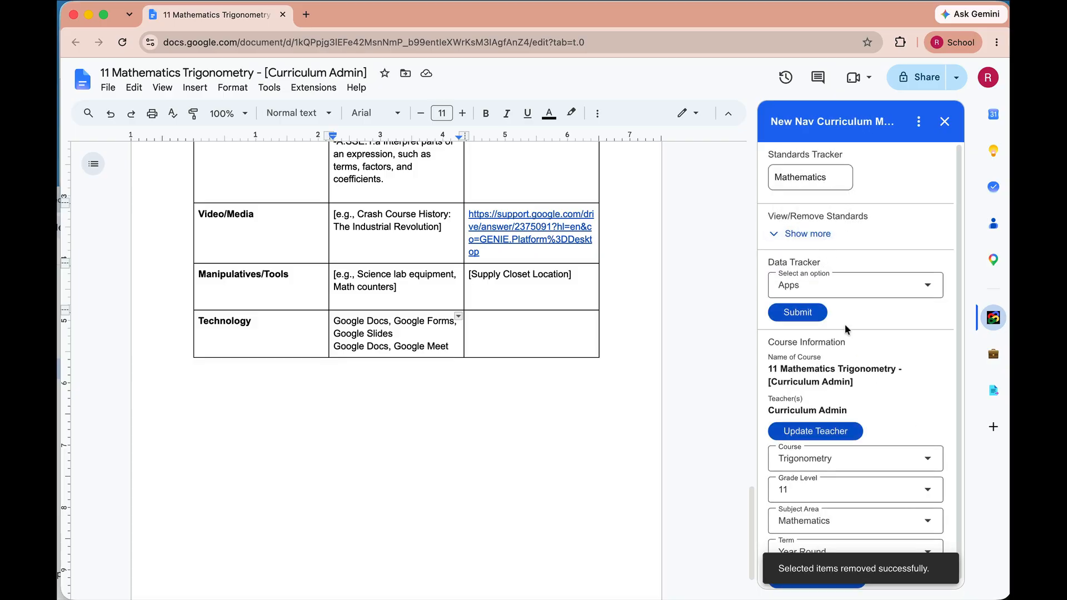
click(799, 315)
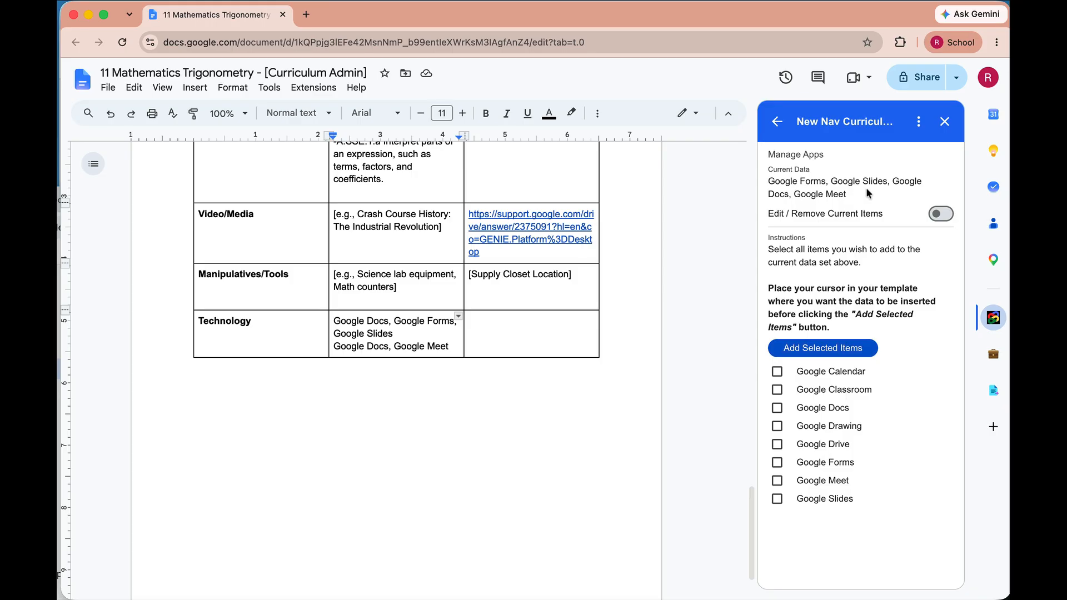
Delete the duplicate "Google Docs," text before Google Meet in the Technology cell.
click(394, 346)
drag(381, 346, 333, 346)
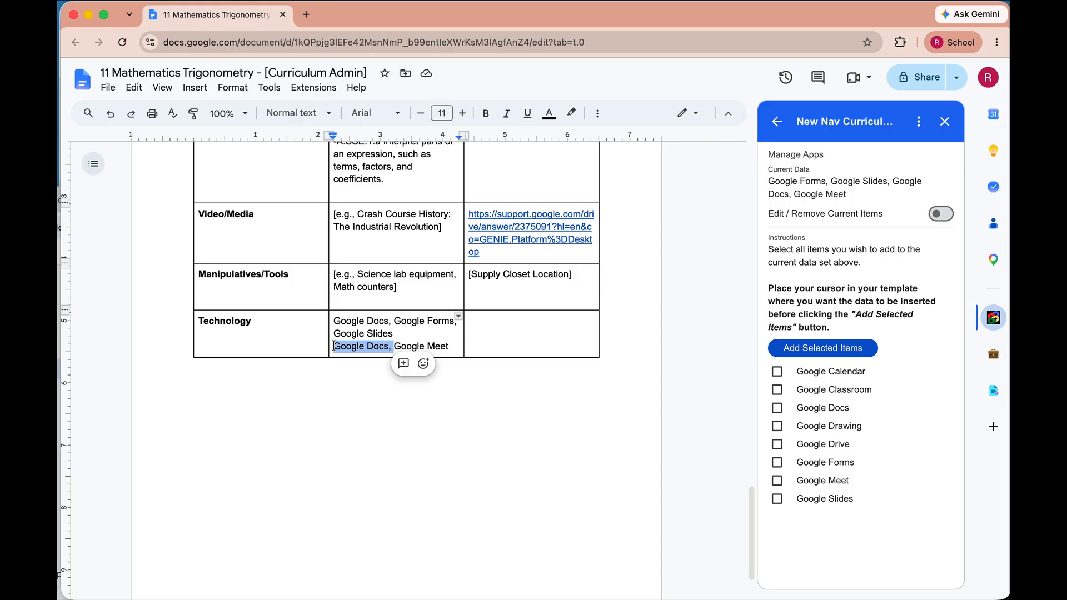
key(BackSpace)
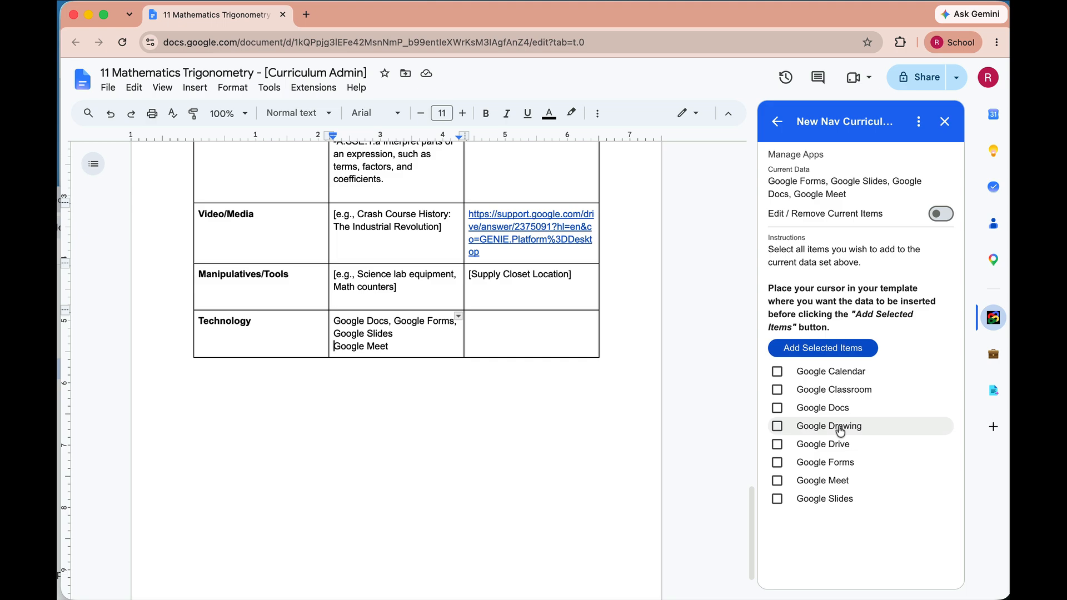
Leave the Apps data set and submit Item 1 as the Data Tracker option.
click(777, 122)
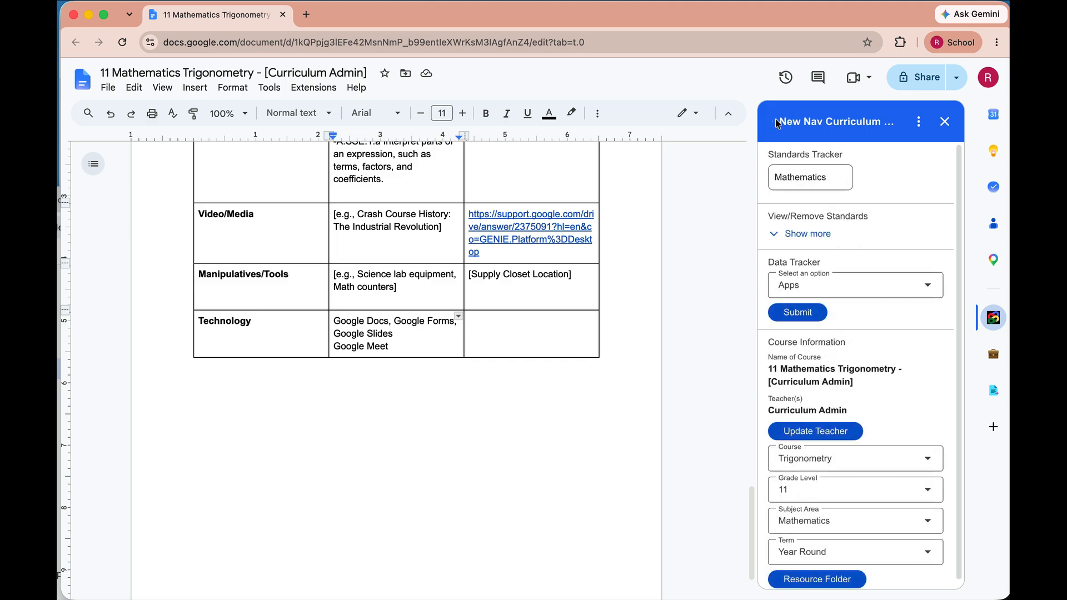
click(928, 286)
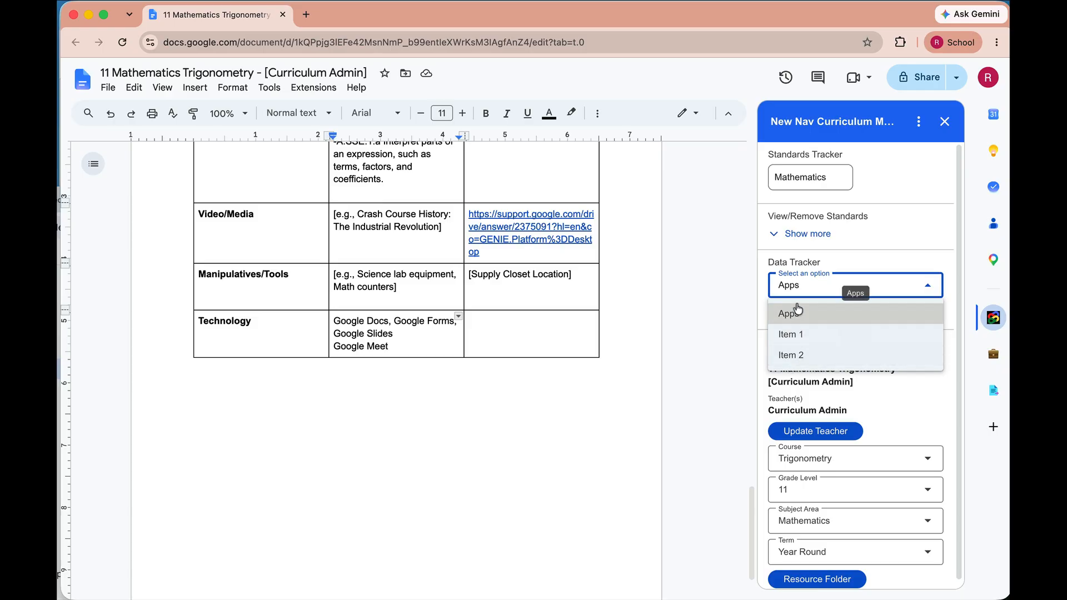
click(793, 337)
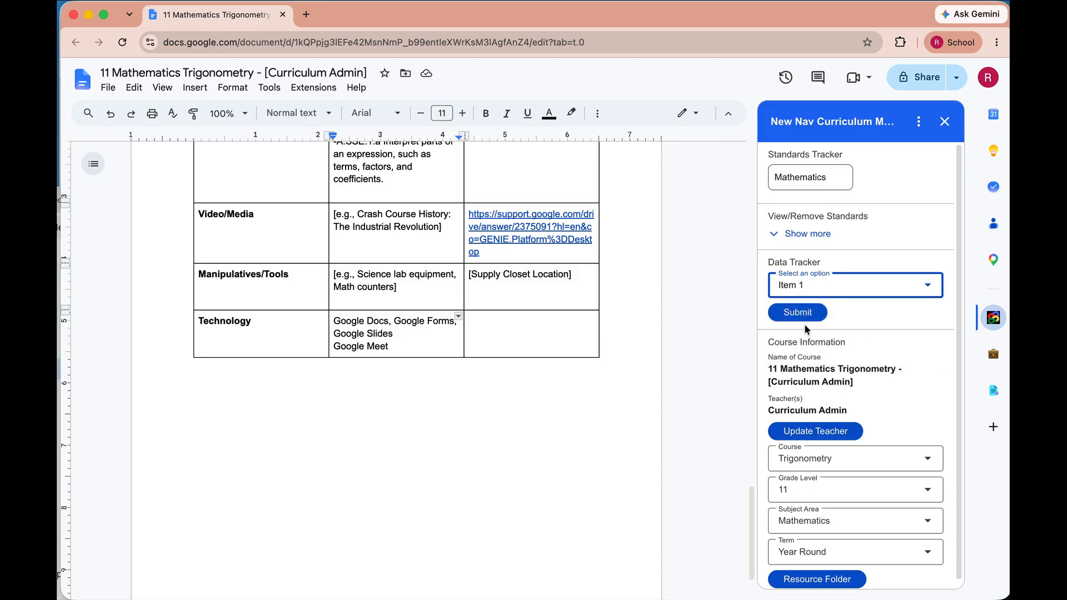
click(805, 314)
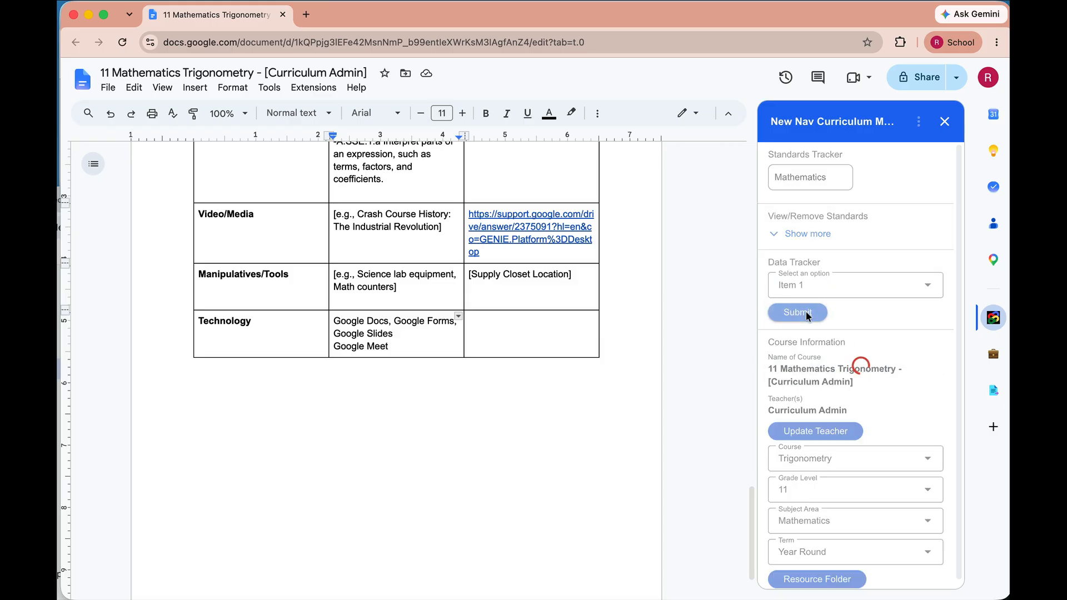